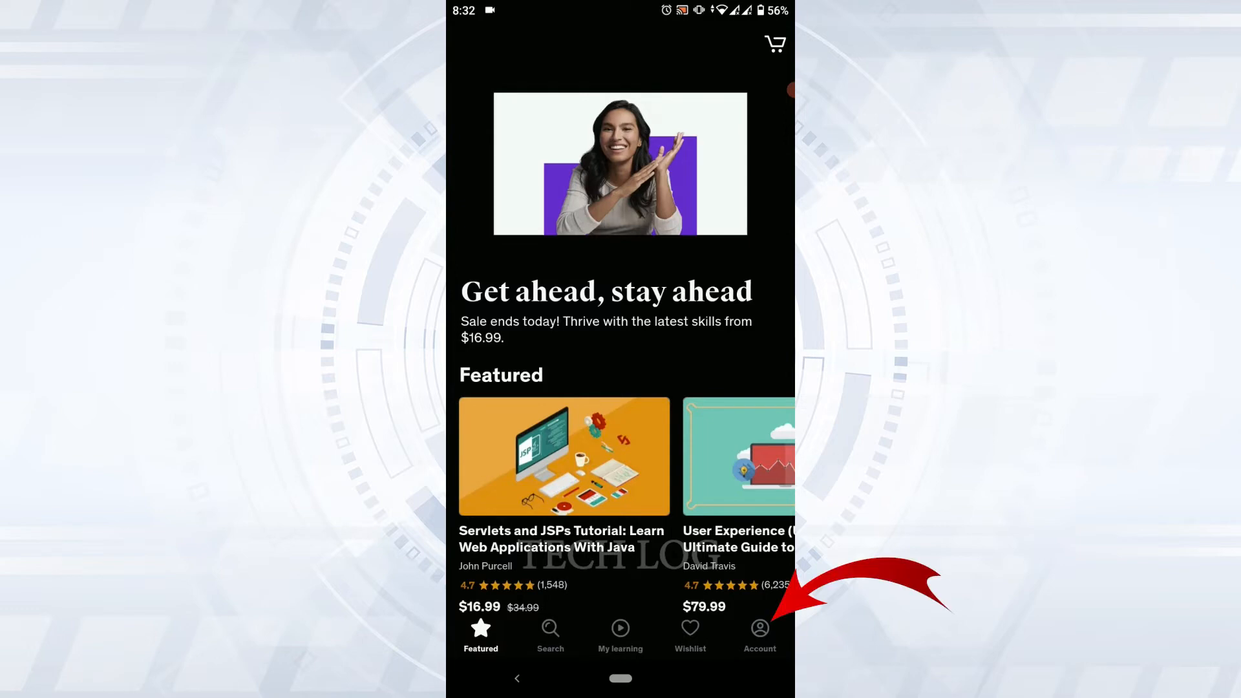
Sign out of the Udemy account from the Account page and confirm the Sign Out prompt.
{"action": "left_click", "coordinate": [759, 635]}
{"action": "scroll", "coordinate": [620, 388], "scroll_direction": "down", "scroll_amount": 5}
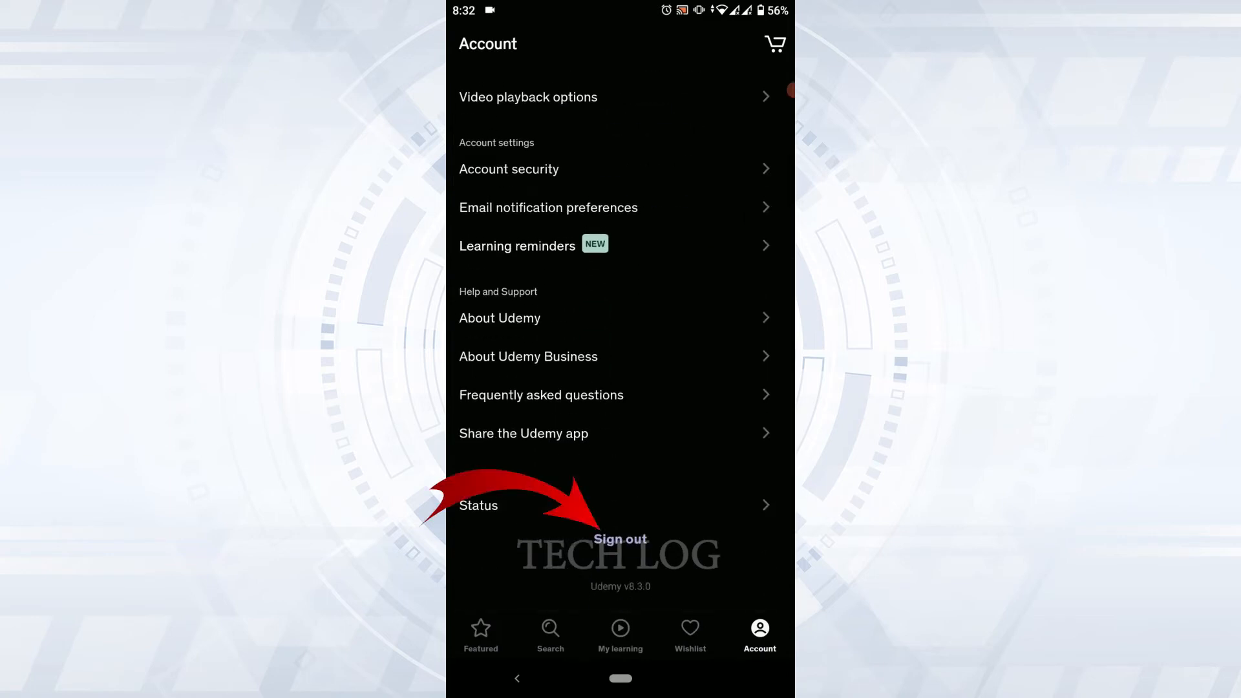
{"action": "left_click", "coordinate": [621, 539]}
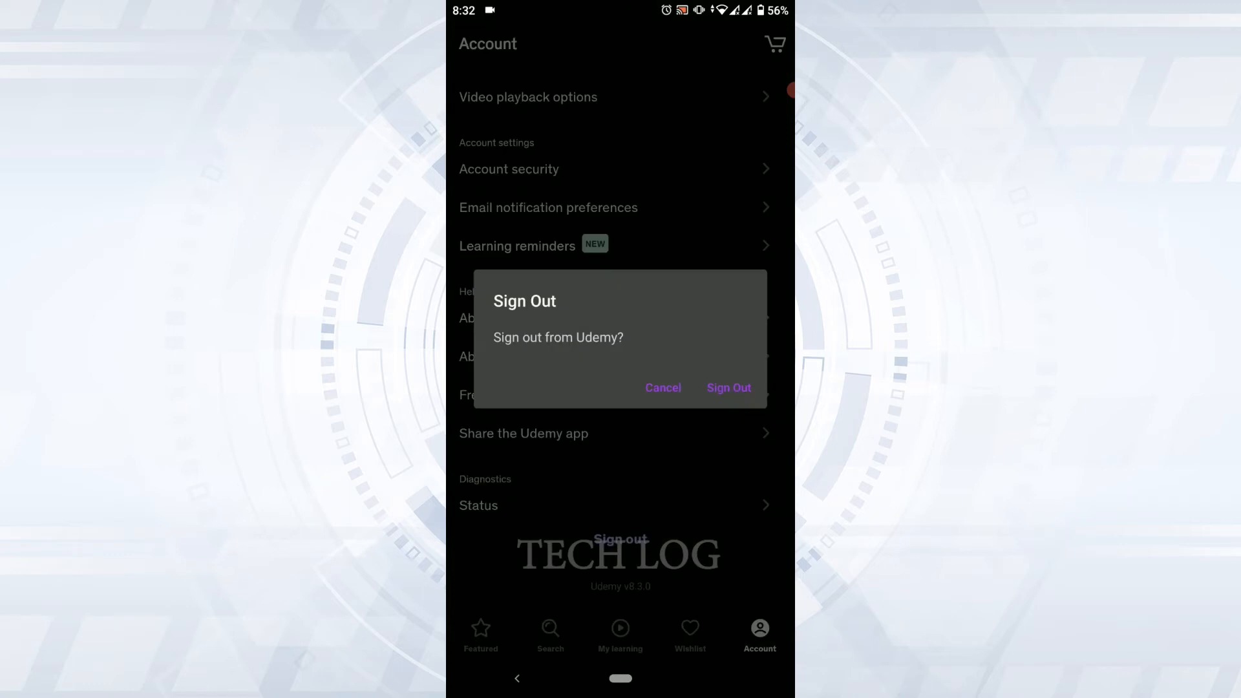
{"action": "left_click", "coordinate": [729, 387]}
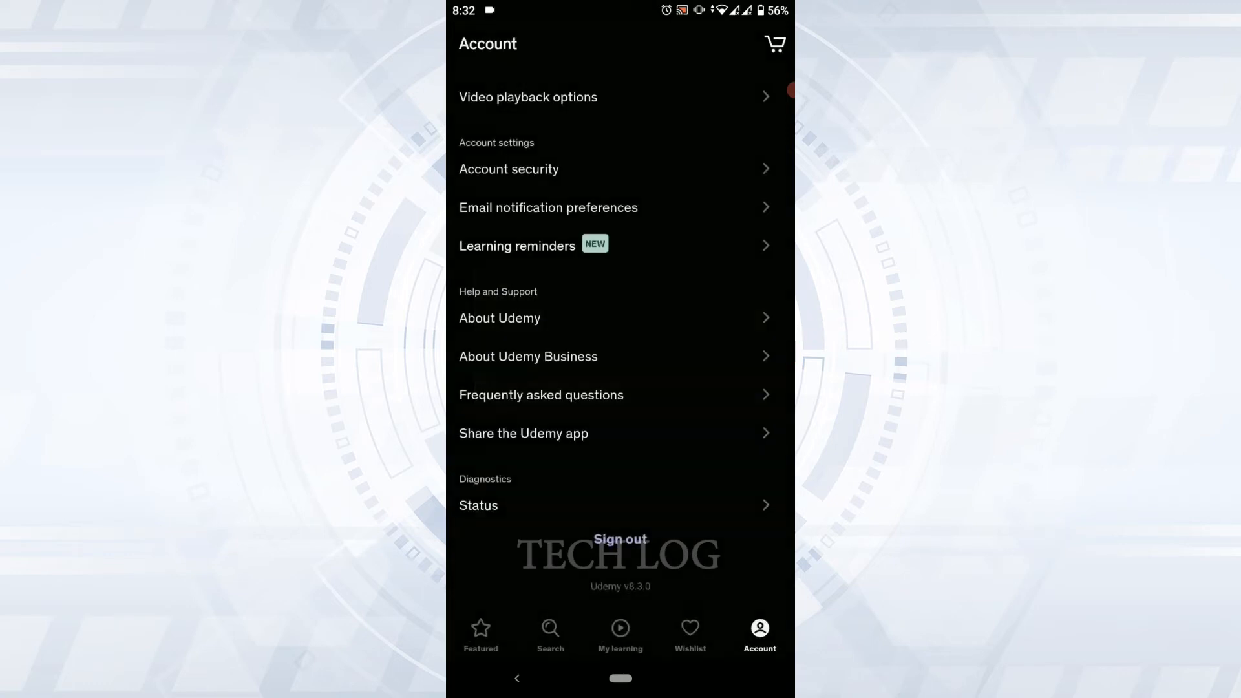